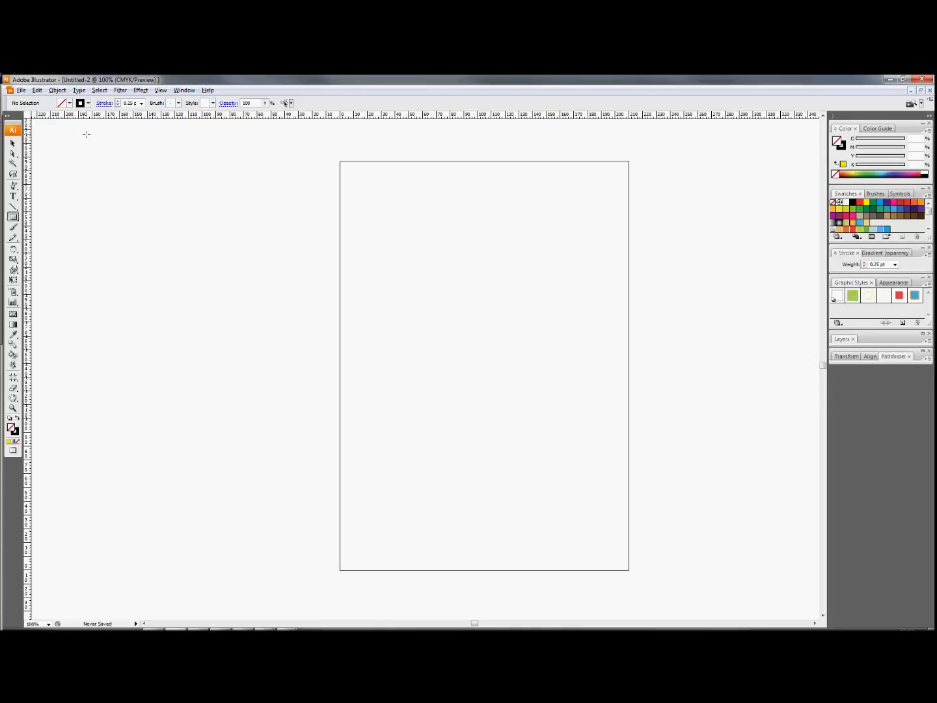
Step: Draw a rounded rectangle about 143 by 116 mm on the upper part of the page and delete it
click(13, 219)
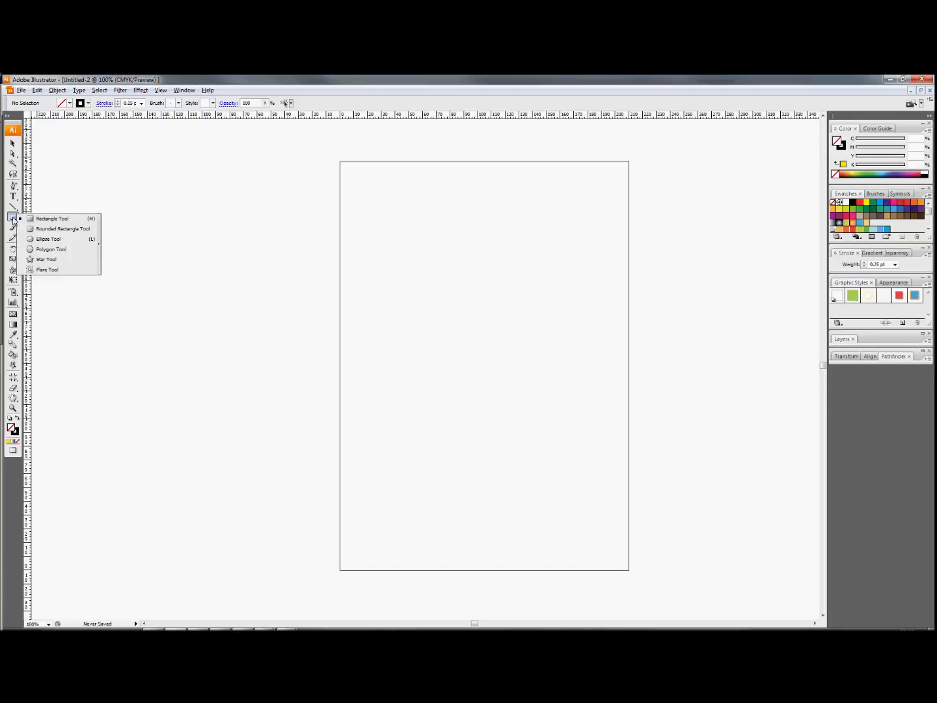
click(60, 229)
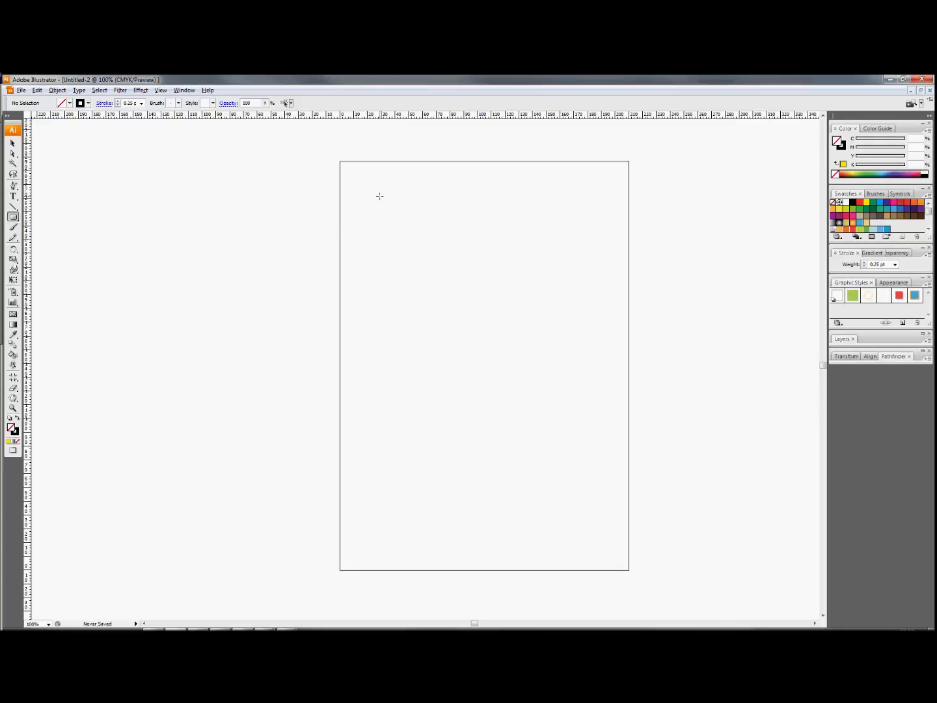
drag(366, 190, 563, 349)
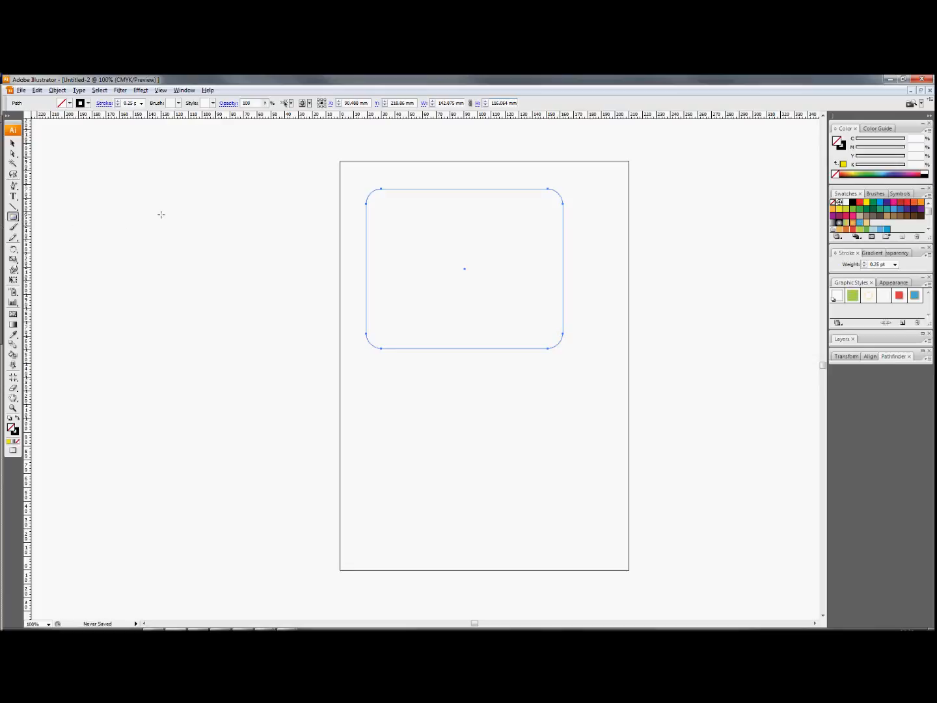
key(Delete)
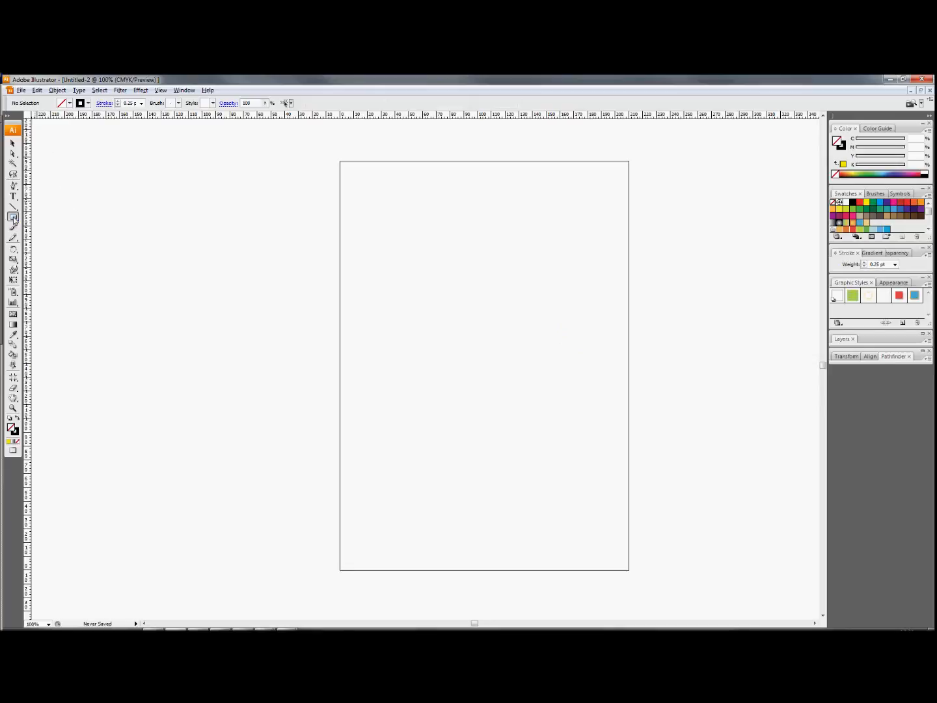
Step: Create a rounded rectangle 20 mm wide and 10 mm high with a 2 mm corner radius on the upper page, and deselect it
click(423, 240)
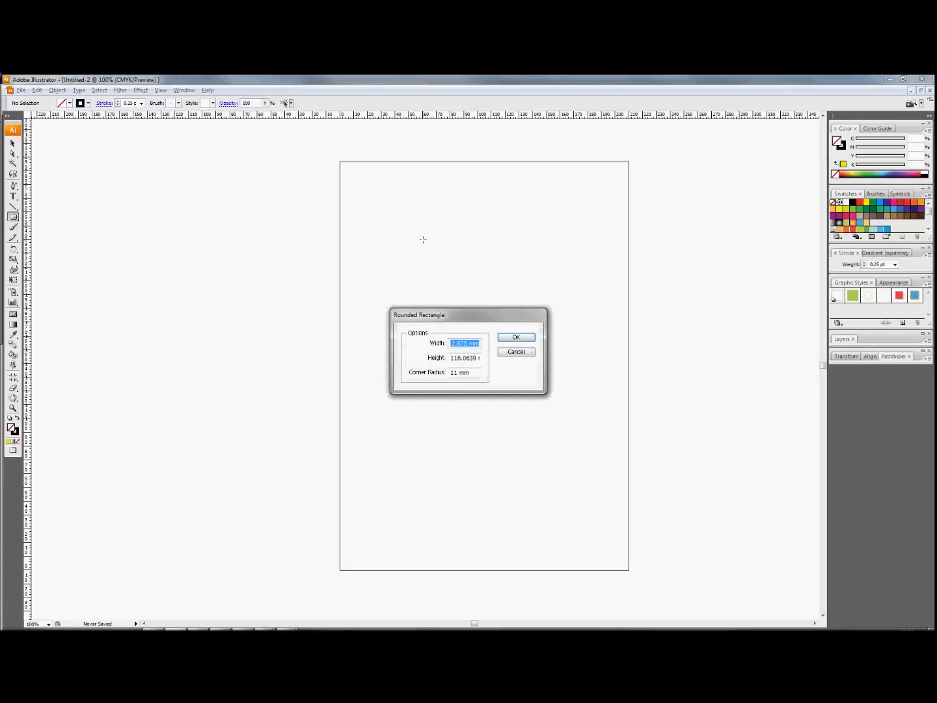
text(20)
key(Tab)
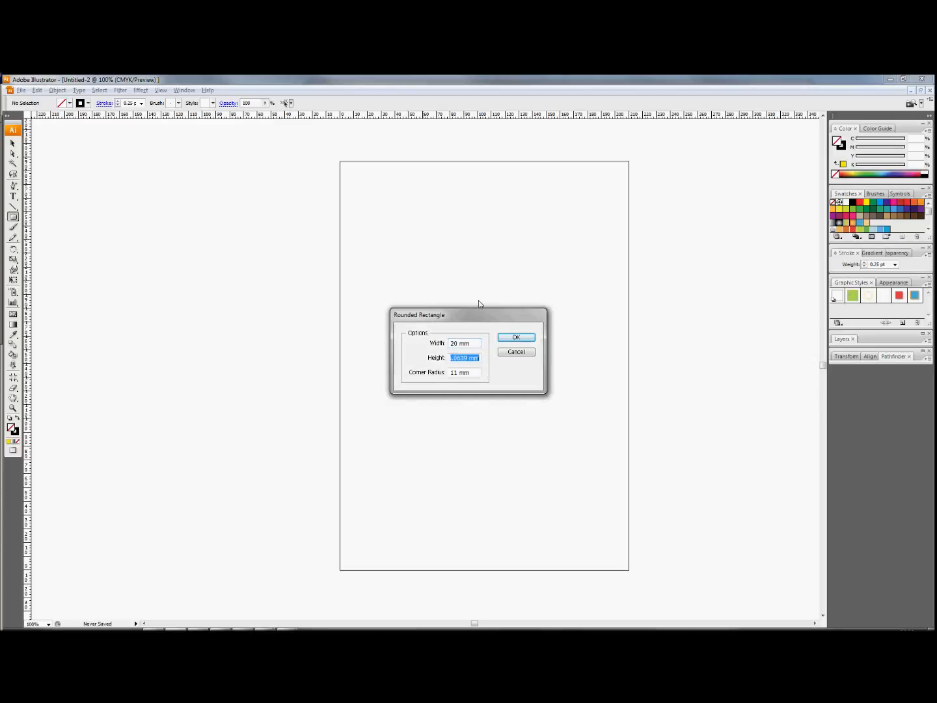
text(10)
key(Tab)
text(2)
key(Return)
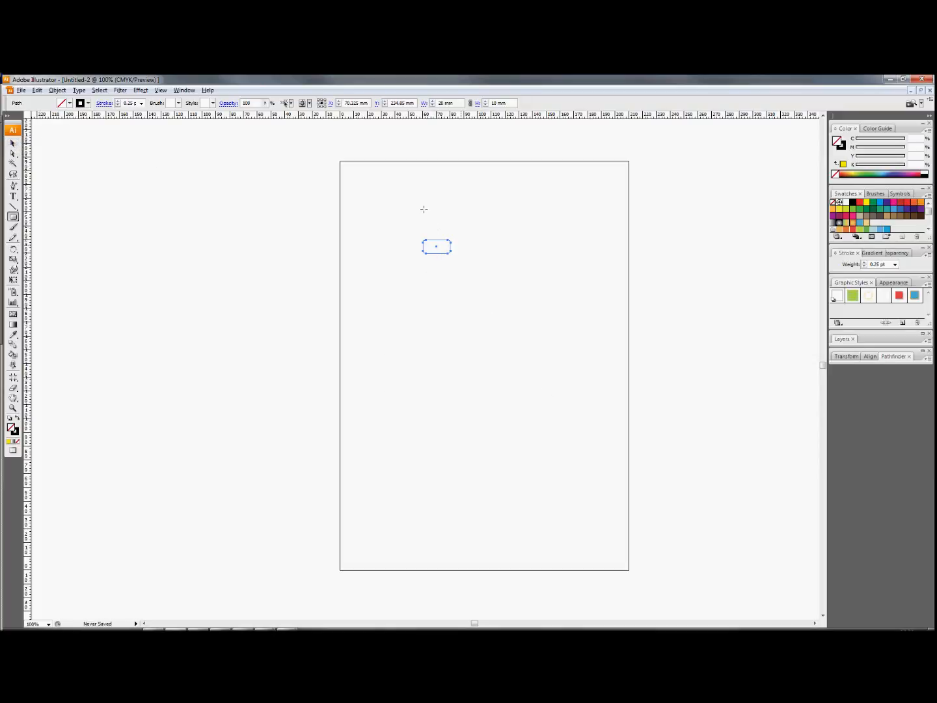
click(12, 143)
click(480, 276)
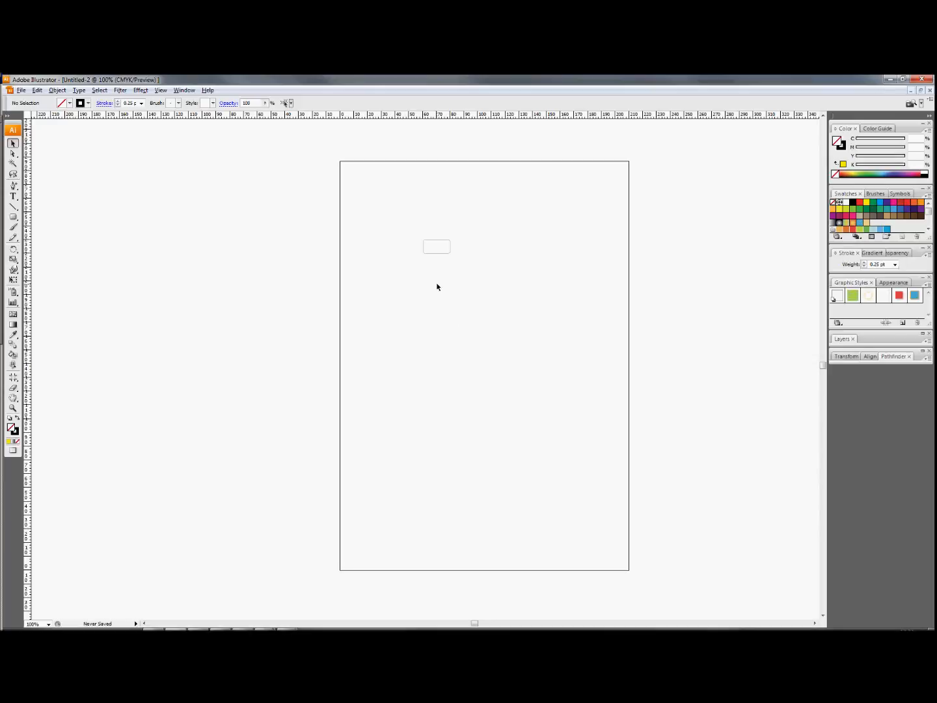
scroll(437, 287, down, 2)
scroll(436, 287, up, 3)
scroll(436, 287, down, 2)
scroll(437, 287, down, 1)
scroll(437, 287, up, 4)
scroll(436, 287, down, 1)
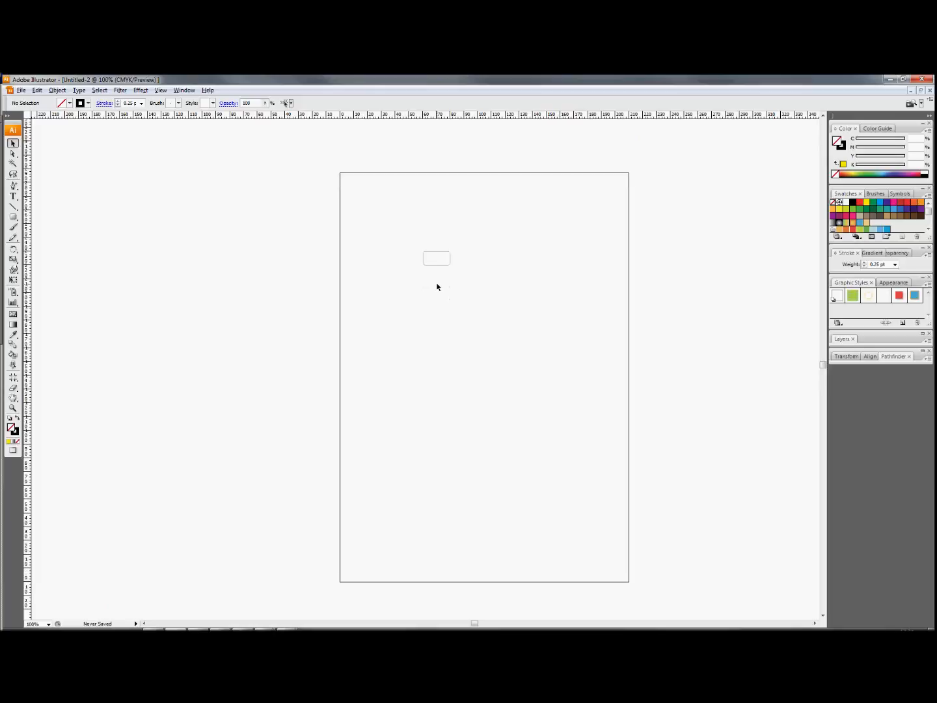
scroll(437, 287, up, 5)
scroll(437, 287, down, 3)
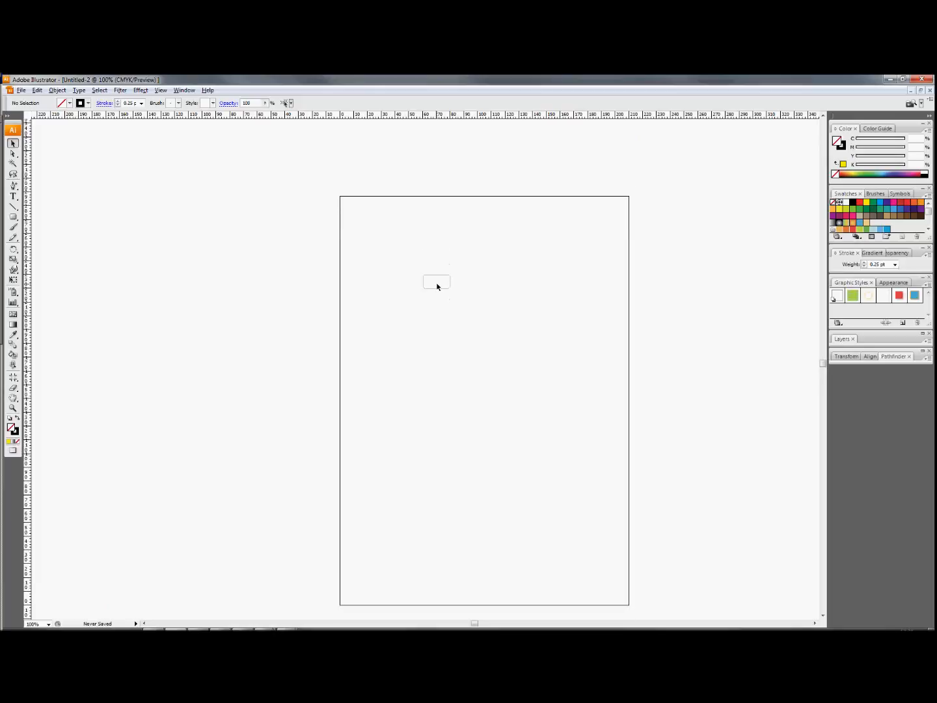
scroll(438, 285, right, 5)
scroll(437, 285, left, 10)
scroll(437, 285, right, 1)
scroll(438, 282, right, 13)
scroll(438, 283, left, 4)
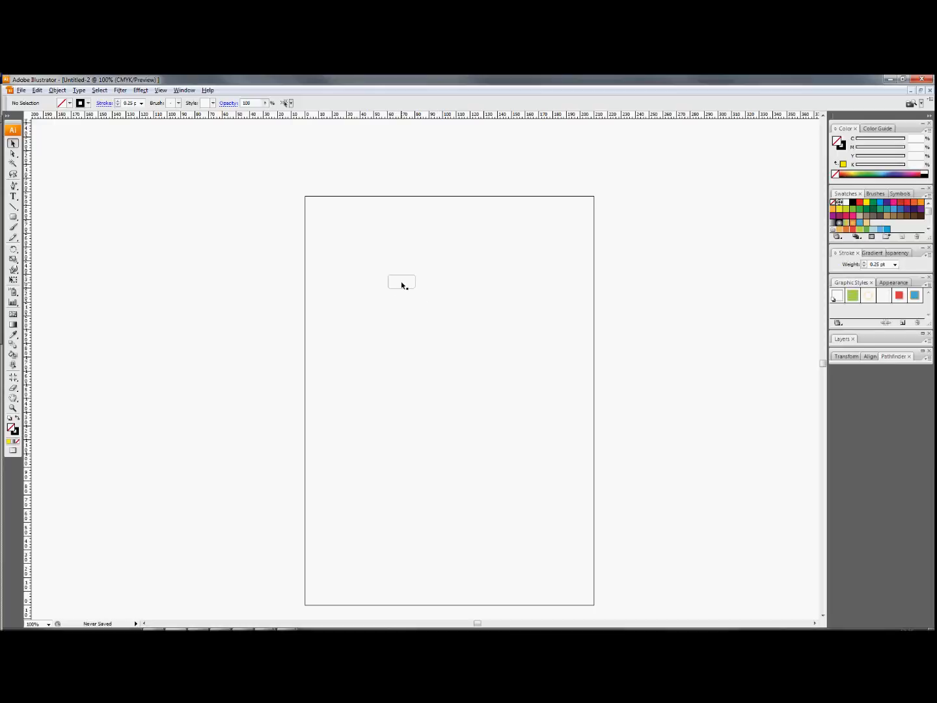
Step: Stretch the rounded rectangle to about 25.3 by 13 mm, and scale it down proportionally to about 13.7 by 7 mm
scroll(403, 282, up, 8)
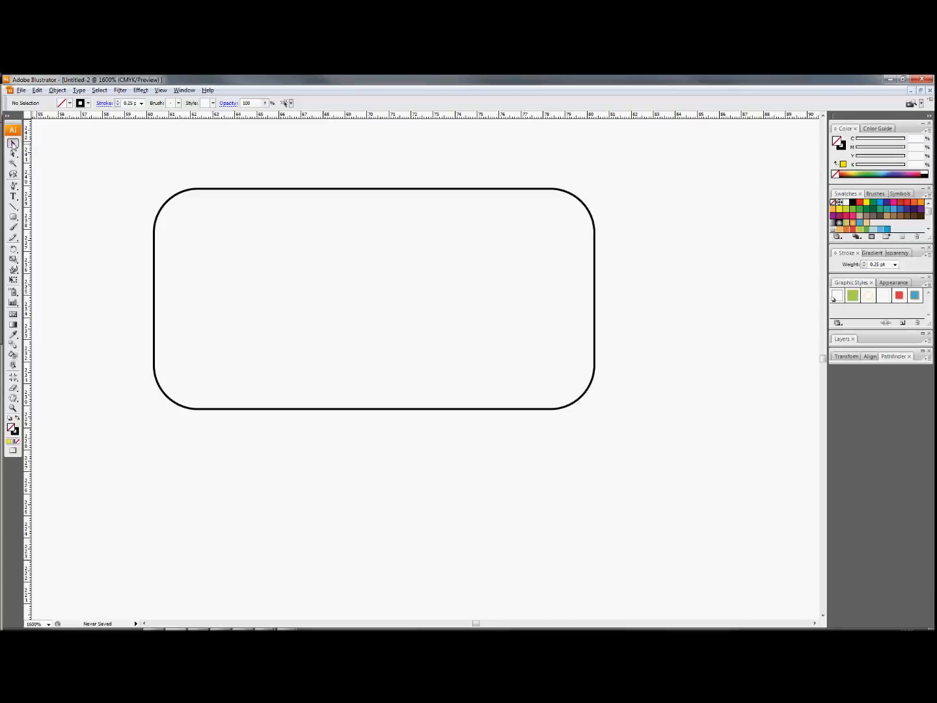
click(399, 189)
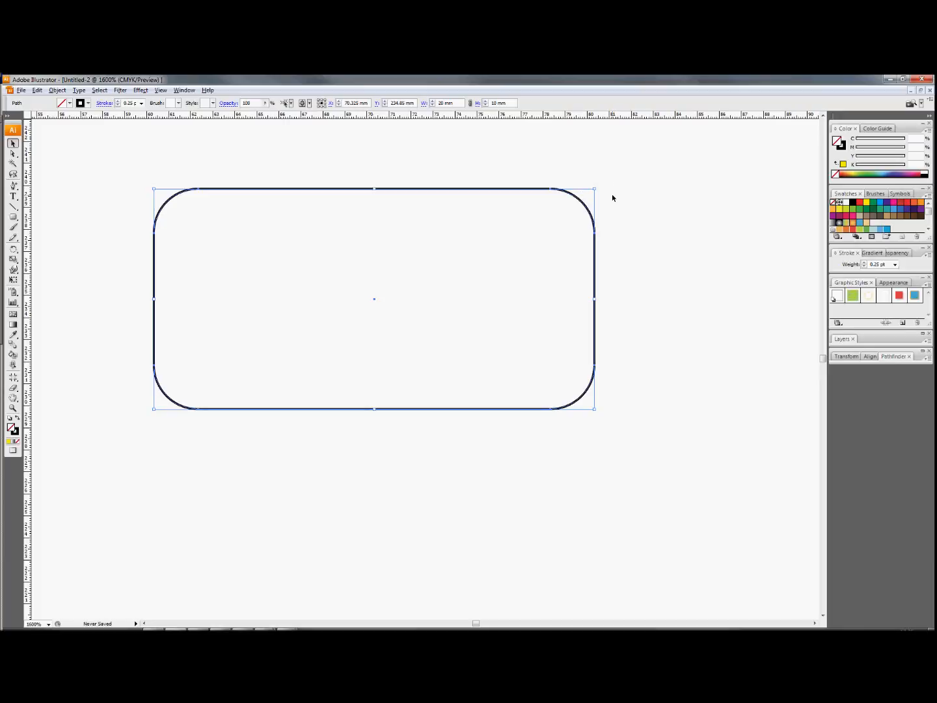
drag(593, 299, 712, 298)
drag(433, 408, 432, 474)
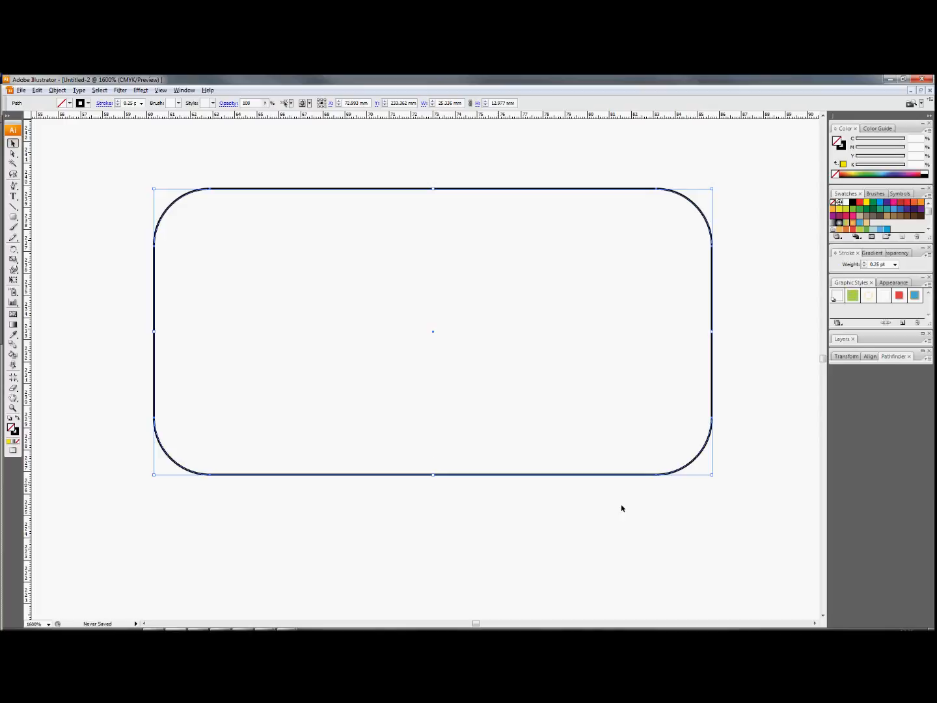
drag(712, 474, 572, 344)
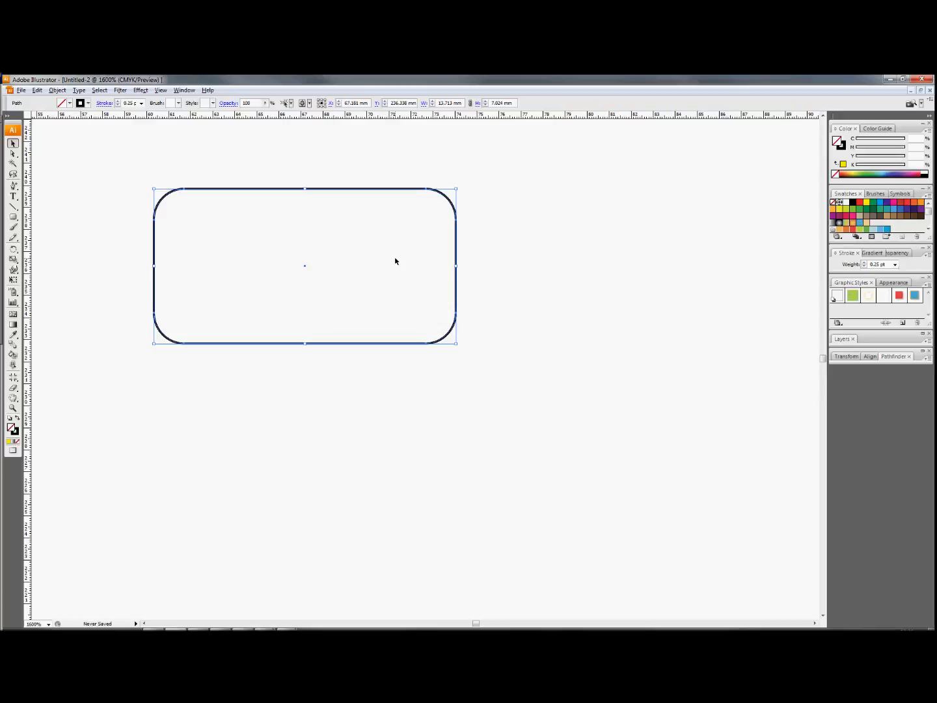
click(505, 303)
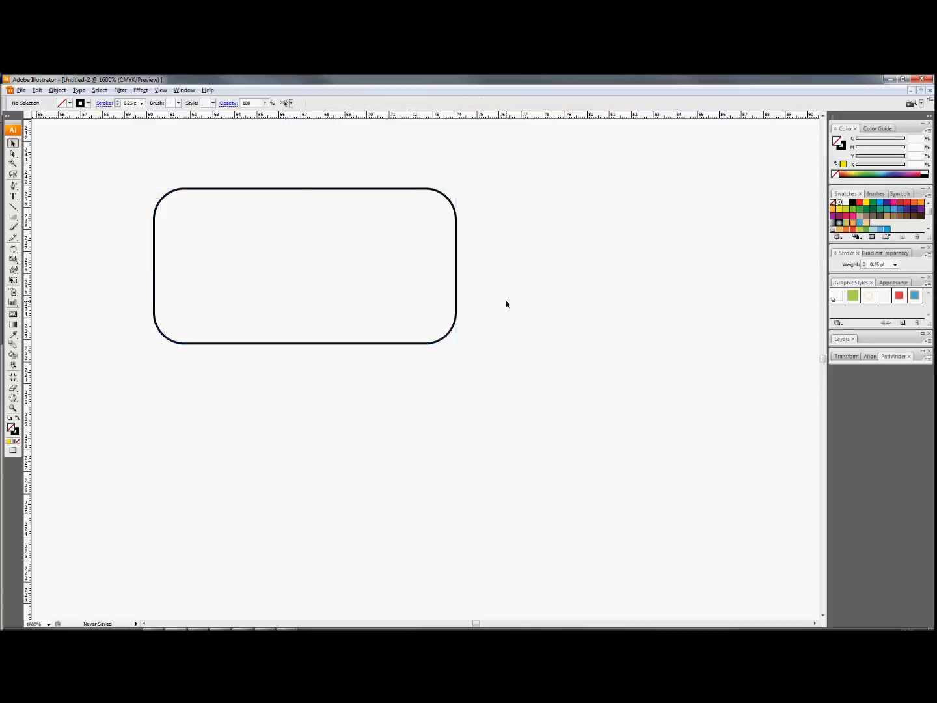
Step: Move the rounded rectangle about 3 mm down and 0.5 mm to the right, and deselect it
click(330, 189)
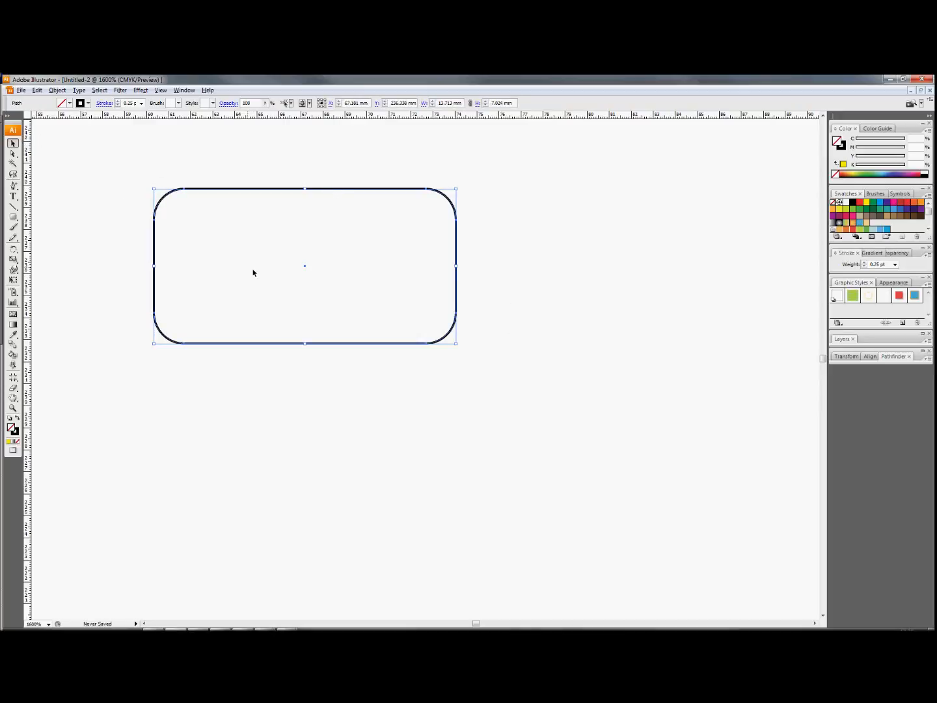
drag(305, 268, 317, 332)
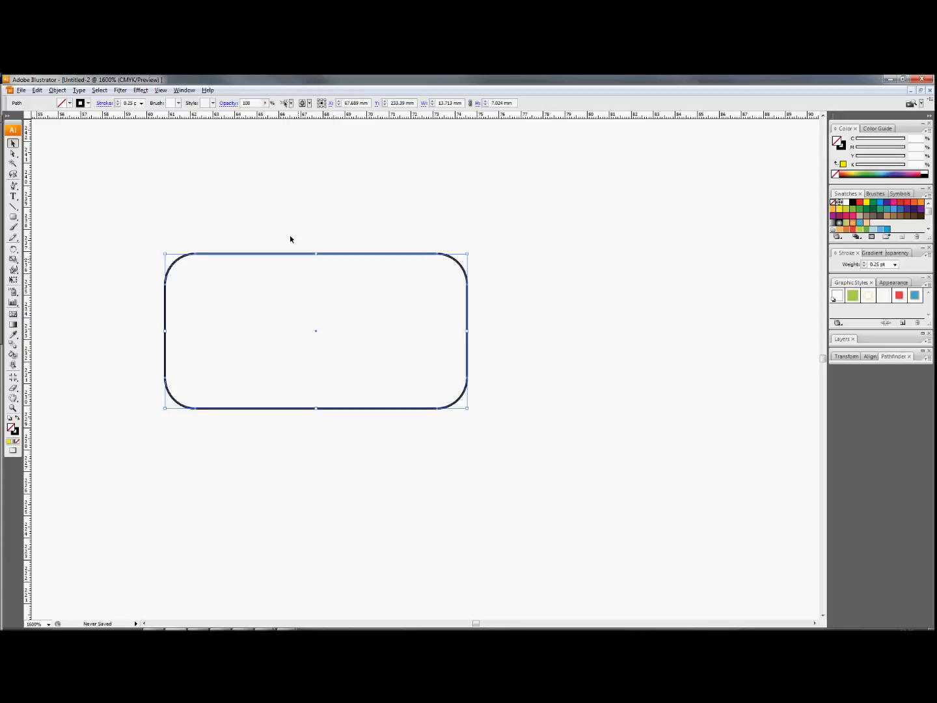
click(512, 343)
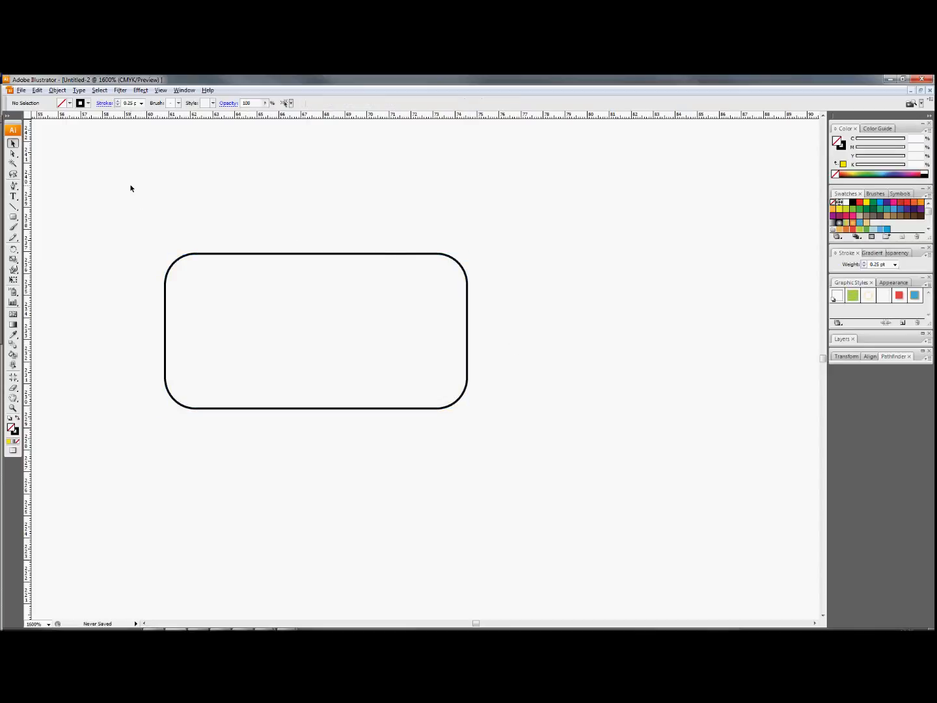
Step: With Direct Selection, move the top edge's left anchor to about X 71.1, Y 240.8 mm and the bottom edge's left anchor to about X 67.2, Y 233.6 mm
click(13, 155)
click(399, 253)
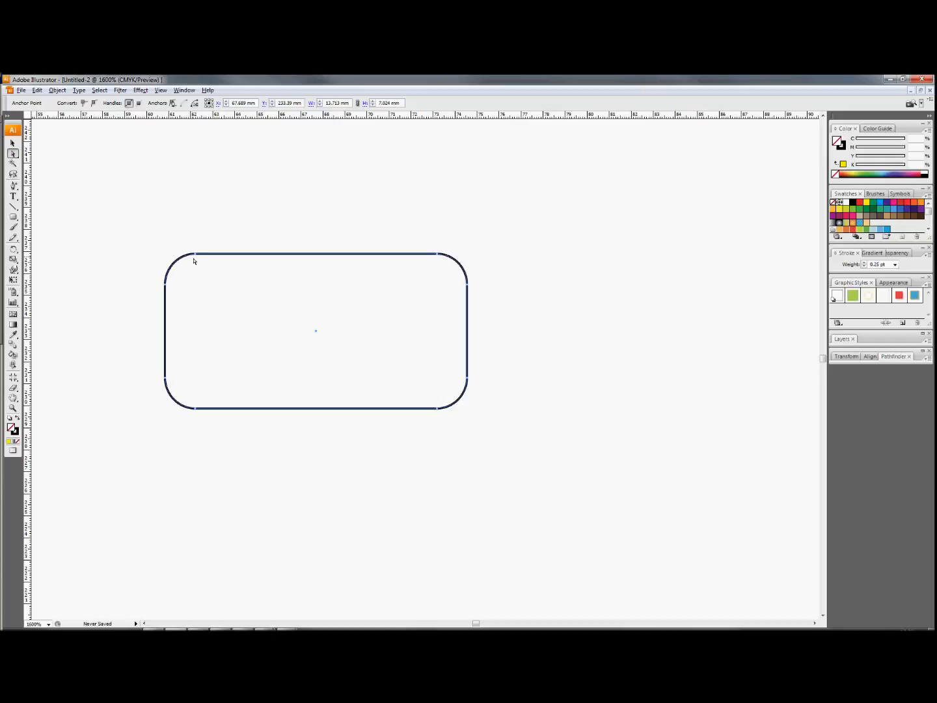
drag(197, 257, 390, 169)
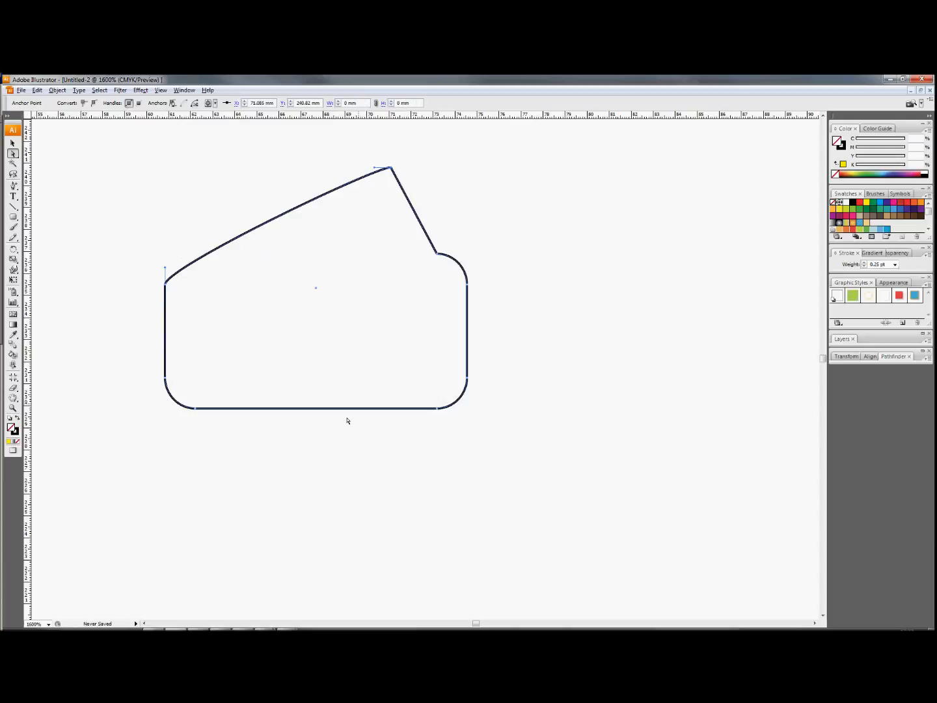
drag(198, 409, 304, 328)
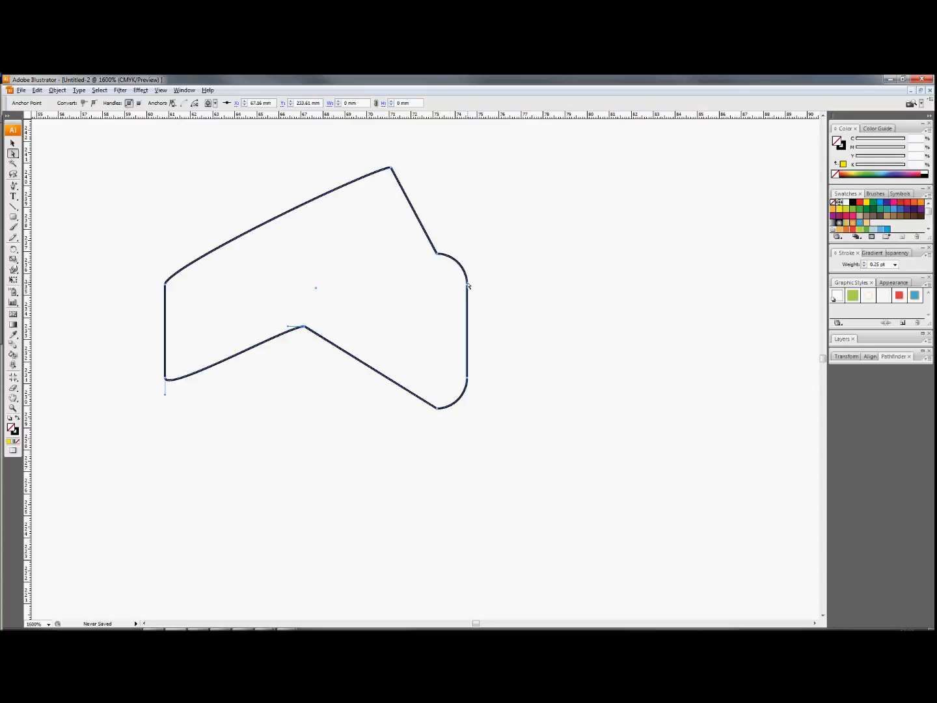
Step: Bend the upper-right corner curve inward into a rounded notch by repositioning both of its direction handles, and deselect the path
click(456, 263)
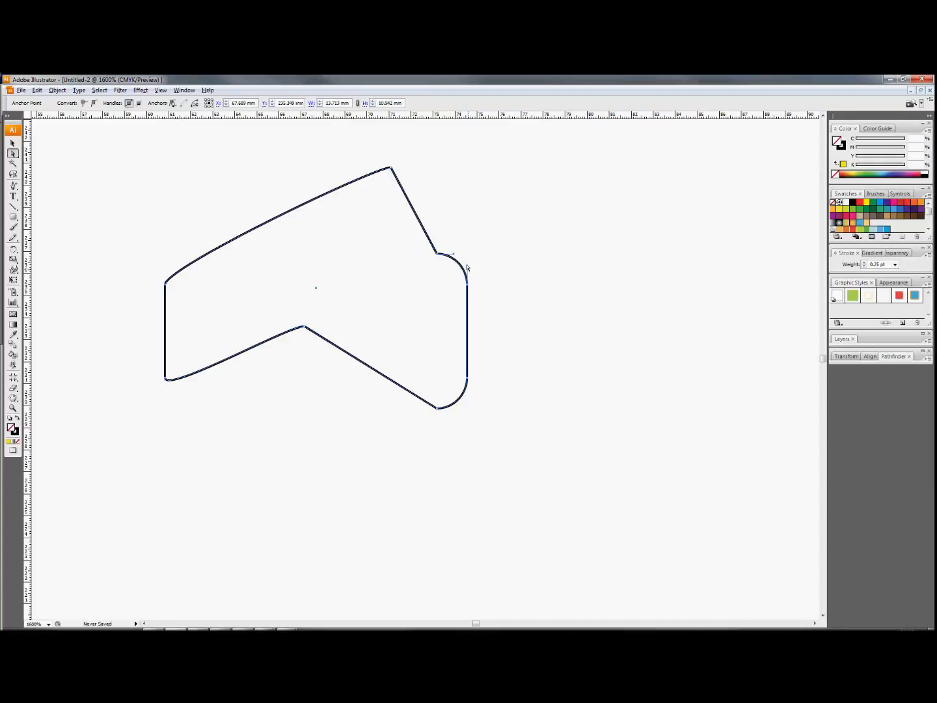
drag(454, 258, 365, 311)
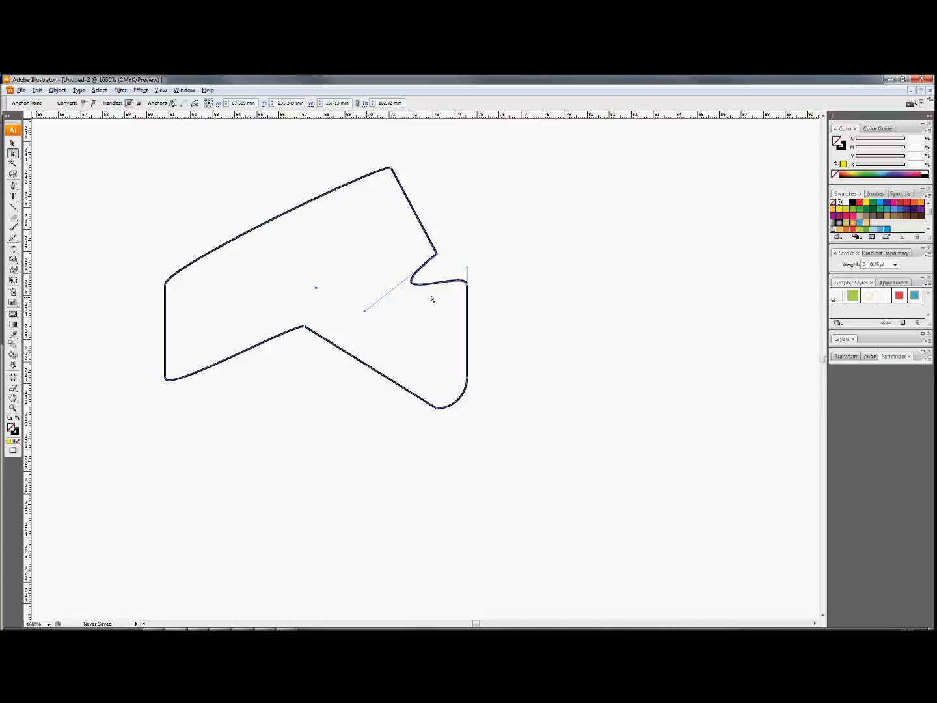
drag(467, 267, 439, 342)
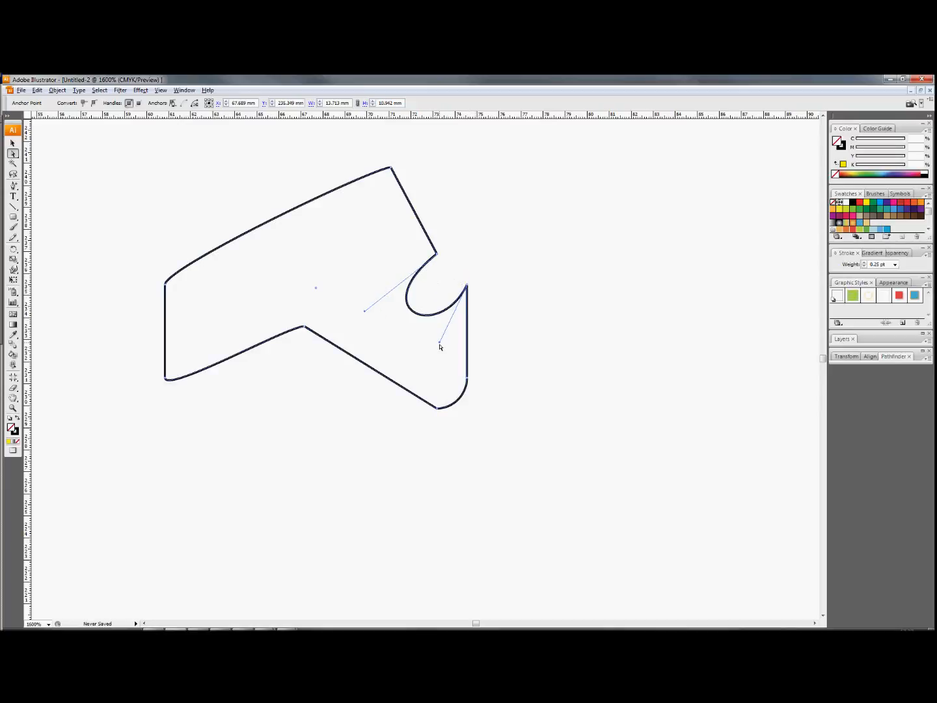
click(554, 348)
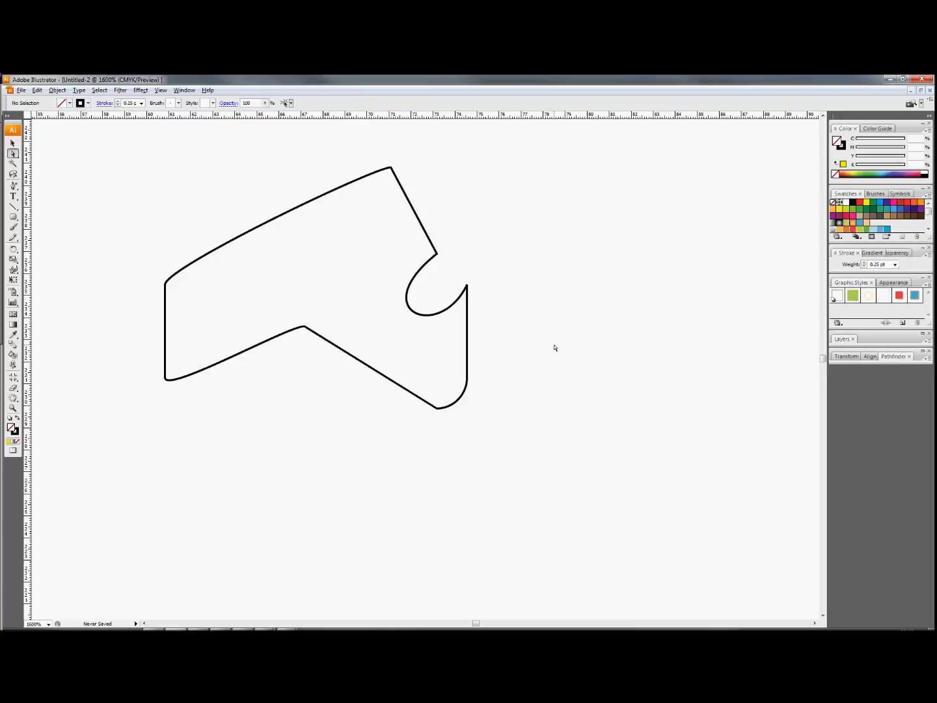